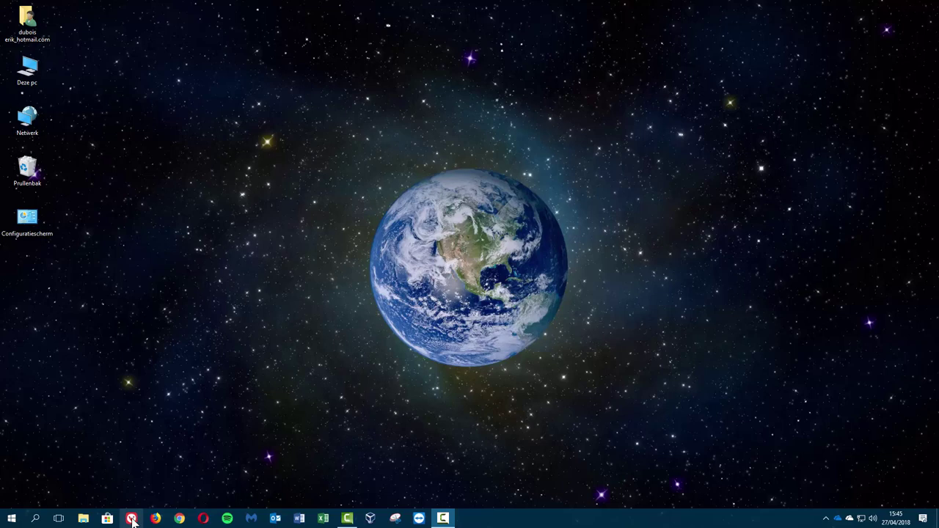
Launch the browser, close the extra tabs, and search Google for 'download arcolinux'
left_click(156, 519)
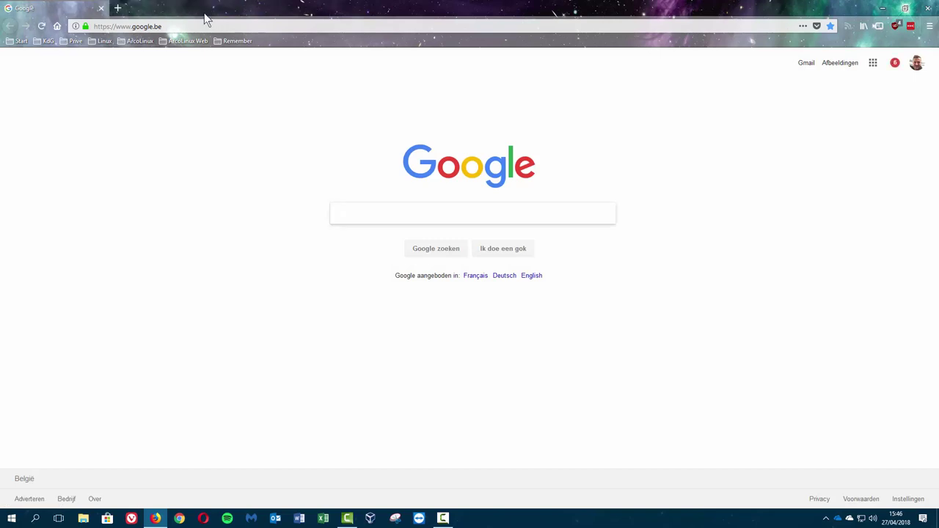
left_click(191, 26)
left_click(380, 213)
type("download")
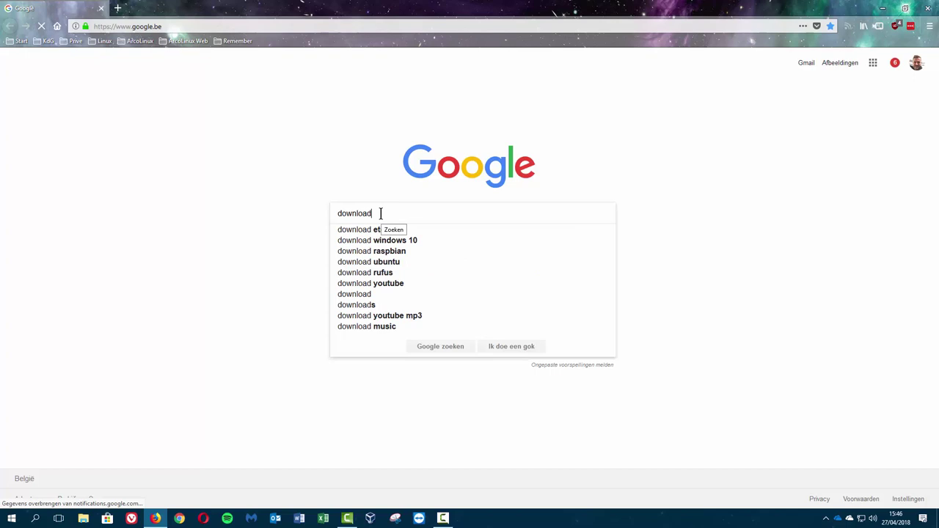
type(" arcolinux")
key("Return")
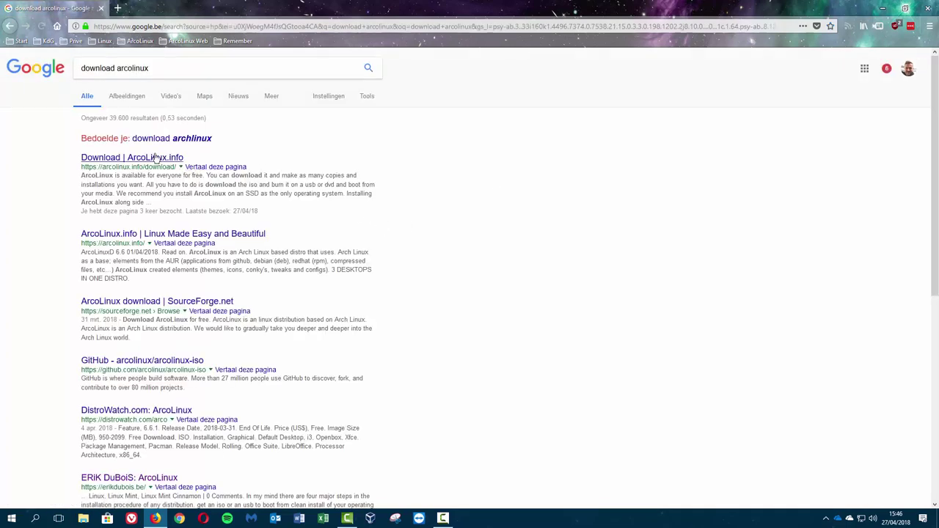
Go from the ArcoLinux.info result to SourceForge and download arcolinux-v6.6.1-2018.03.11.iso
left_click(164, 160)
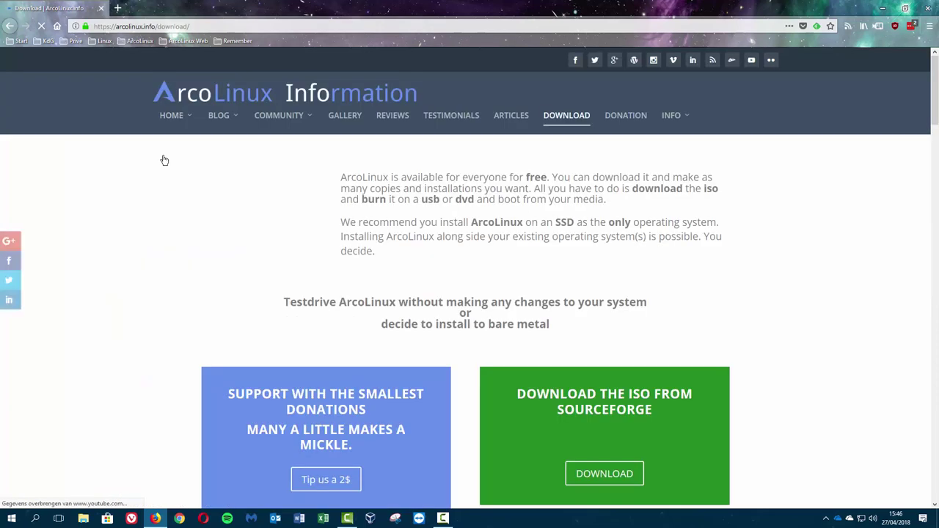
left_click(587, 470)
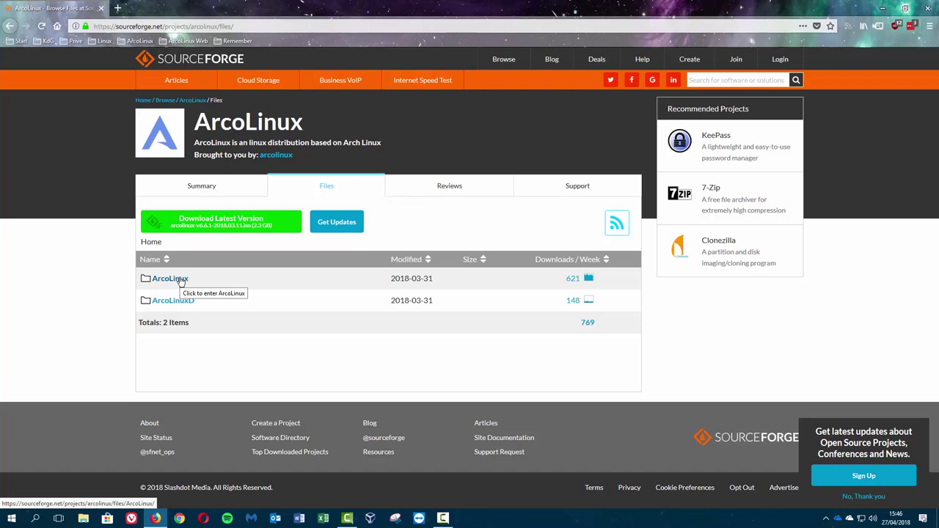
left_click(181, 280)
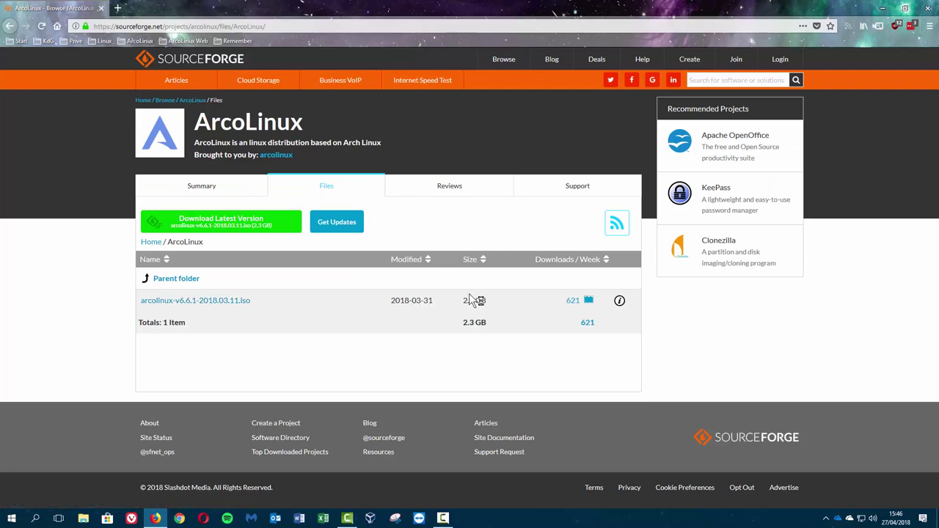
left_click(225, 307)
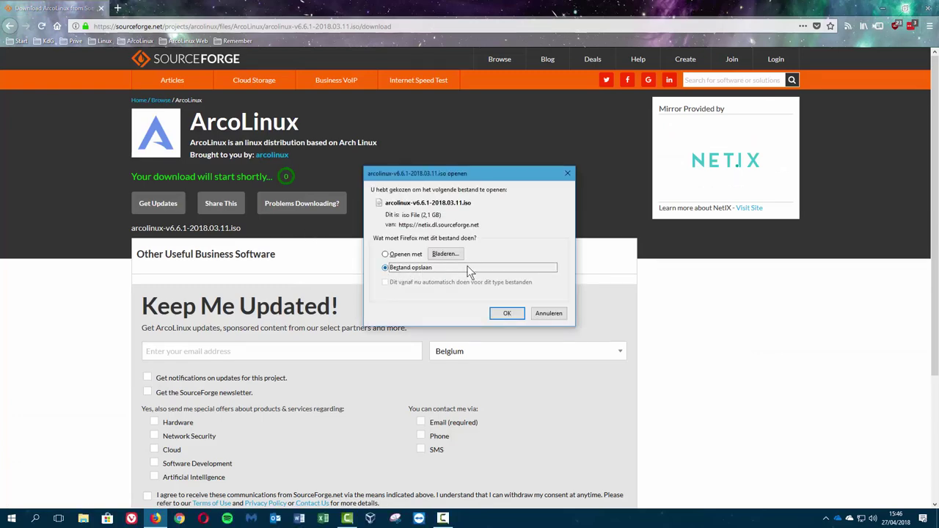
Confirm saving the ISO, then switch the mirror from Bulgaria to University of Kent
left_click(507, 313)
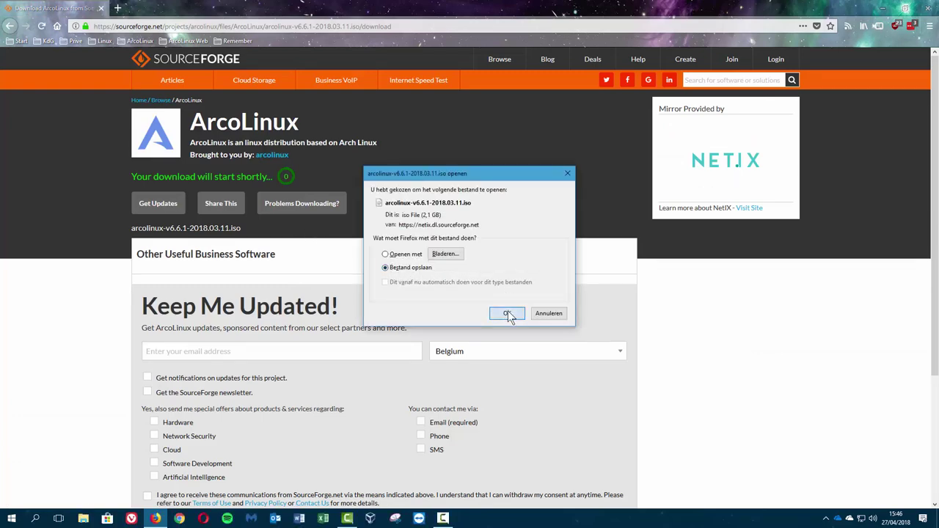
left_click(303, 206)
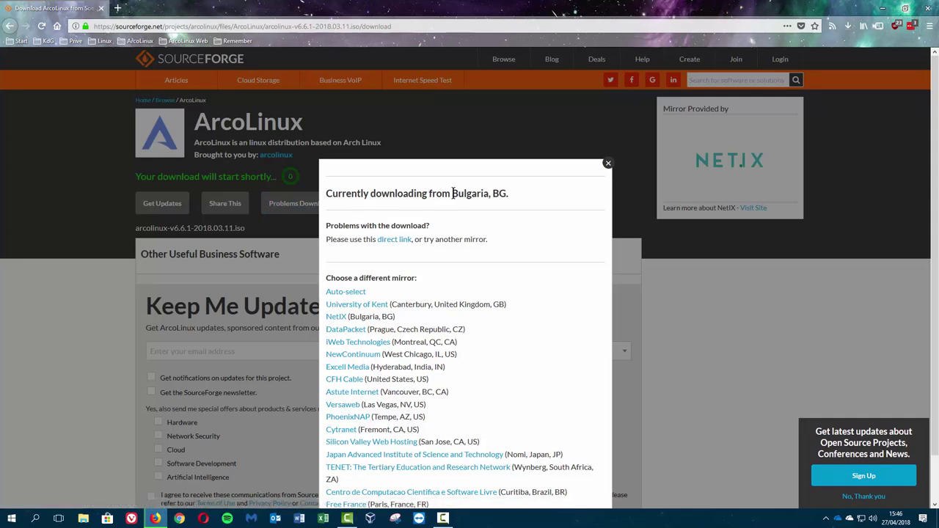
left_click_drag(452, 193, 505, 193)
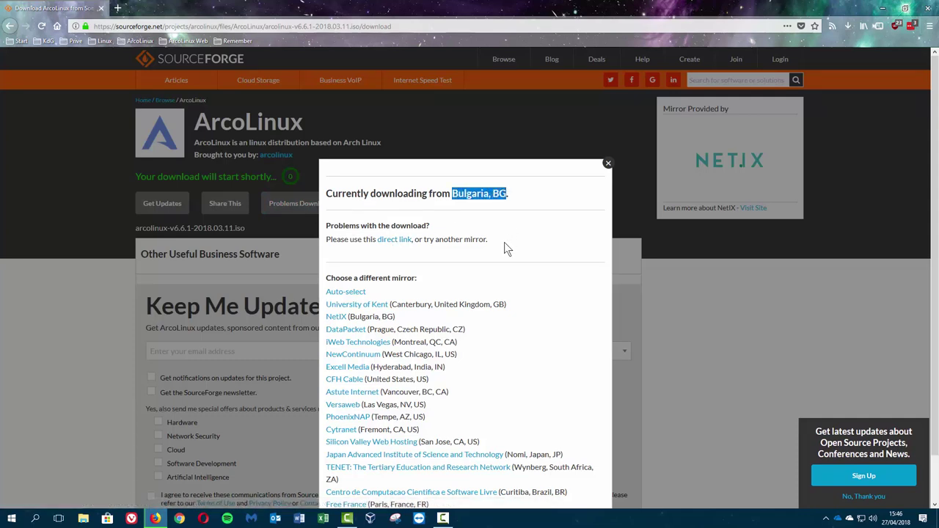
left_click(361, 306)
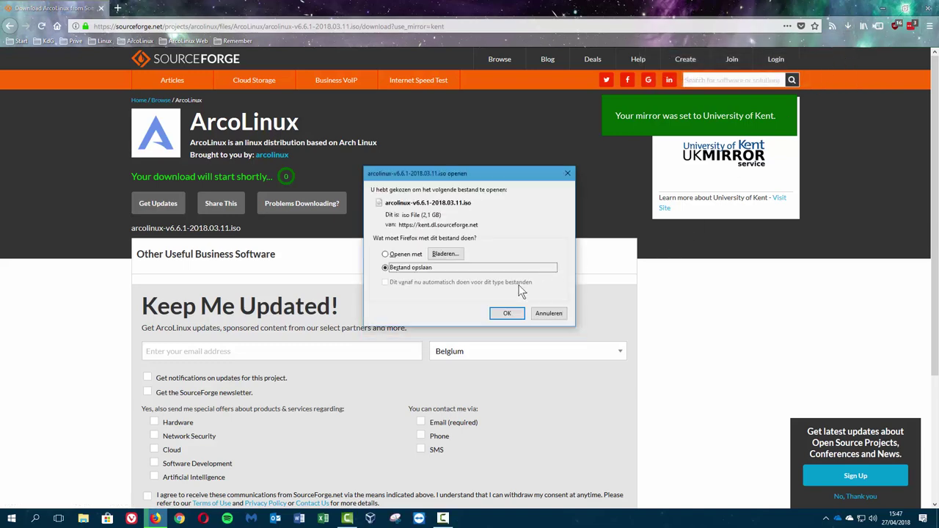
Save the ISO from the Kent mirror and cancel the duplicate original download
left_click(507, 314)
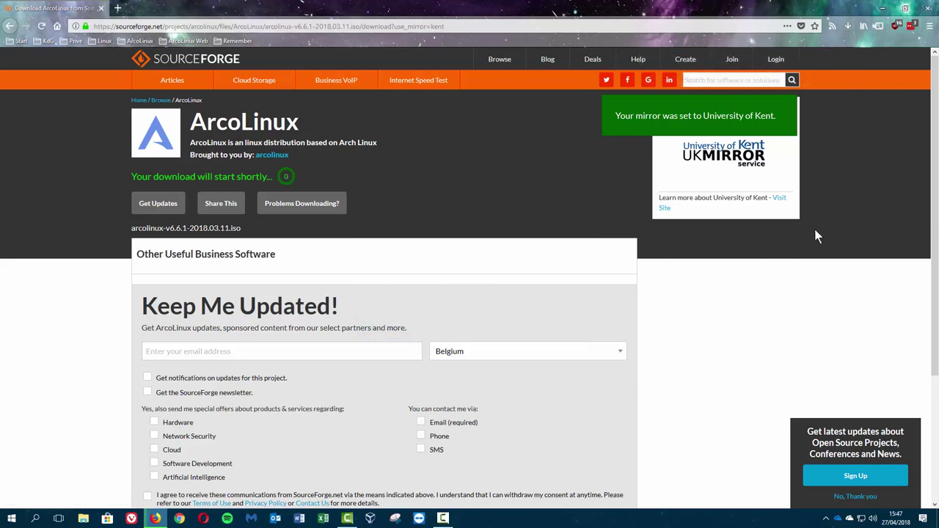
left_click(848, 28)
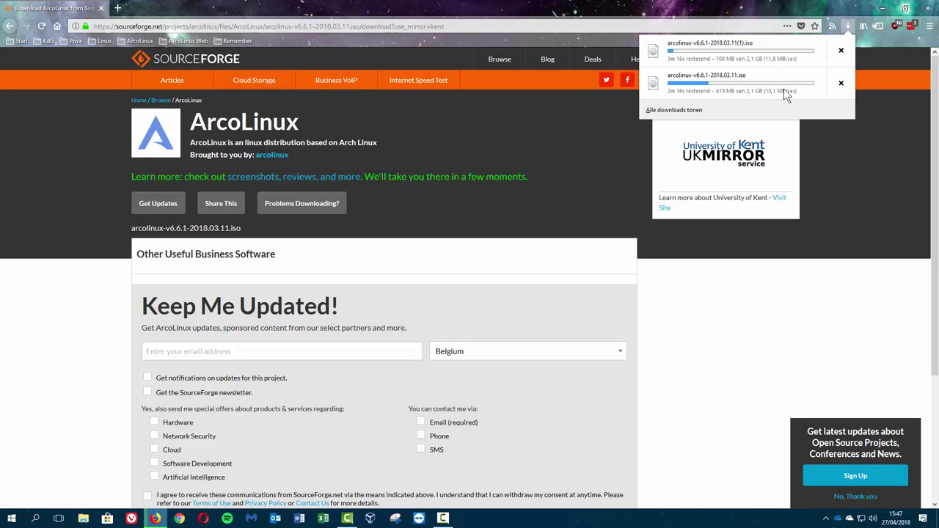
left_click(841, 85)
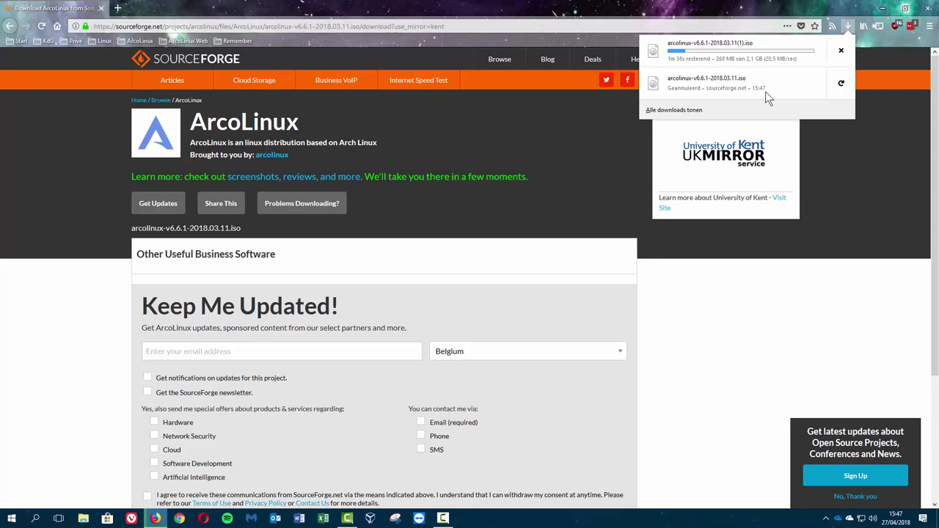
left_click(733, 293)
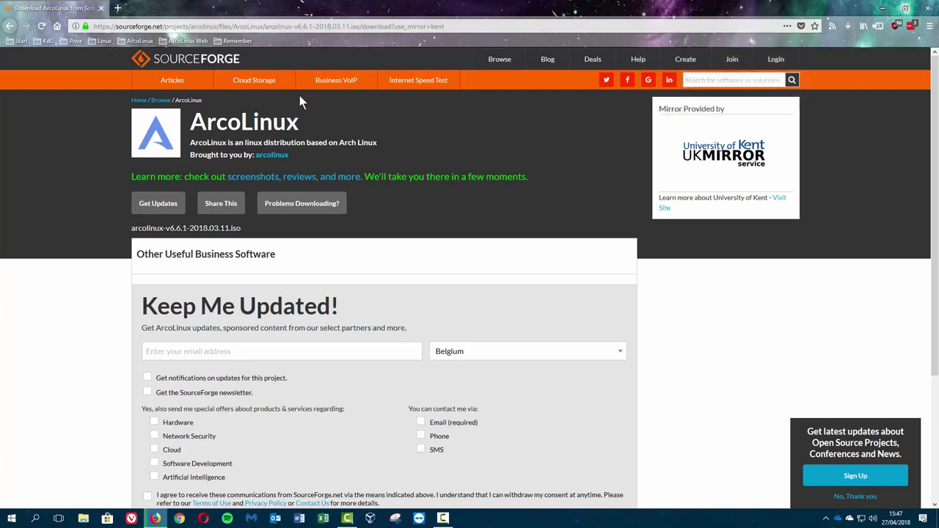
Search the web for 'etcher' in a new tab and open etcher.io
left_click(117, 8)
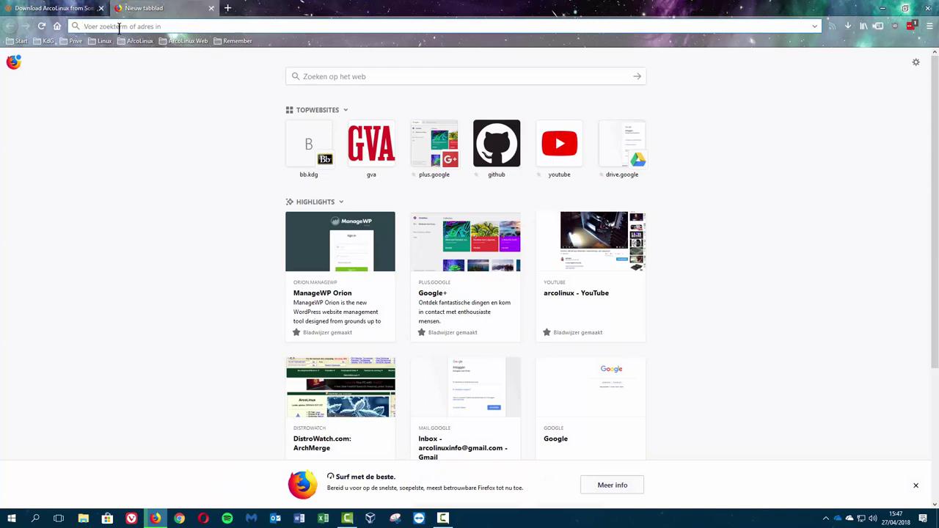
type("etcher")
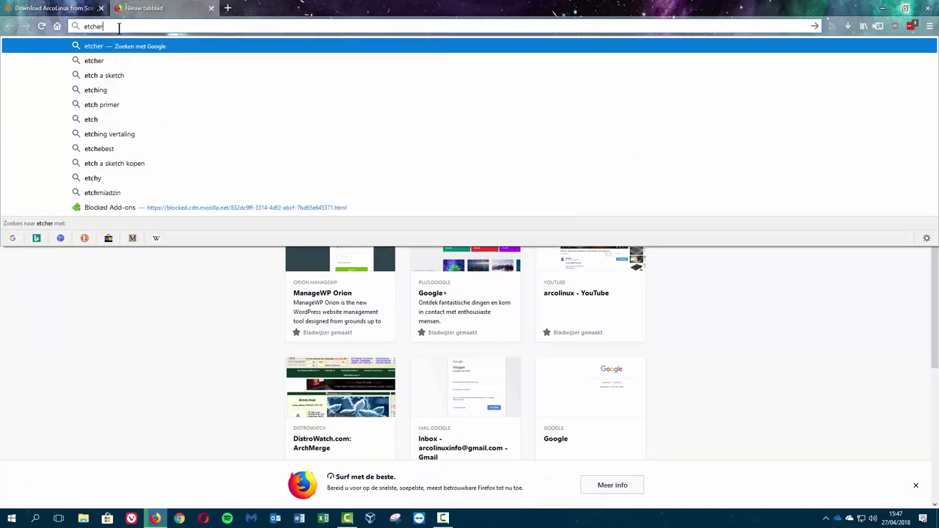
key("Return")
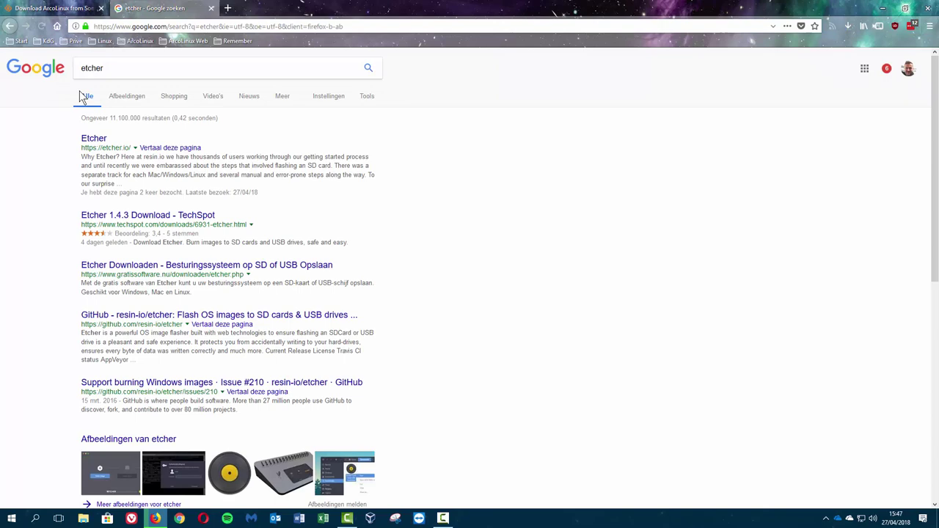
left_click(94, 138)
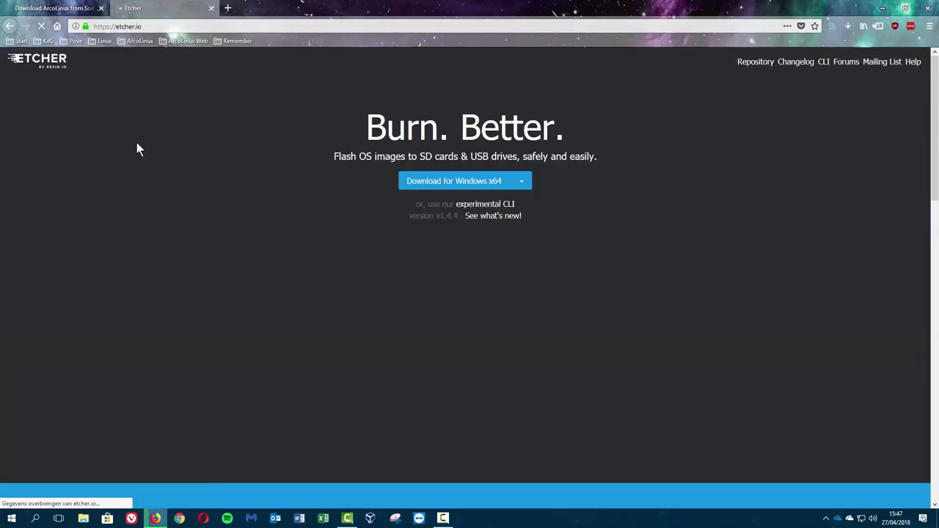
Download and save the Etcher-Setup-1.4.4-x64.exe installer for Windows x64
scroll(286, 176, "down", 3)
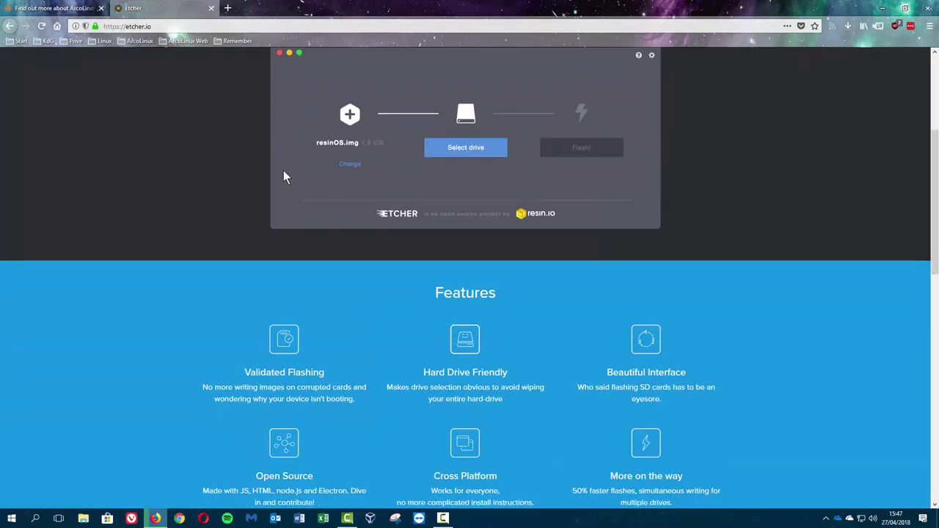
scroll(281, 173, "up", 2)
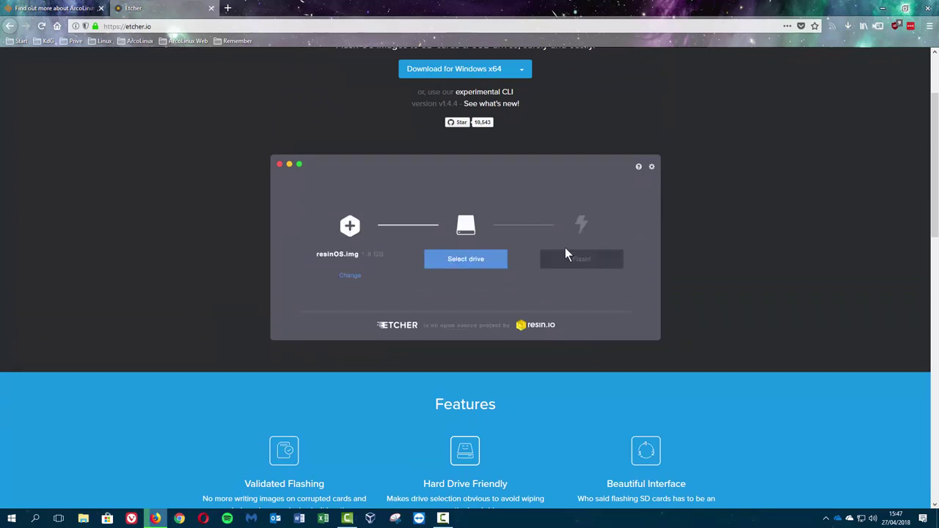
scroll(499, 224, "up", 3)
left_click(448, 184)
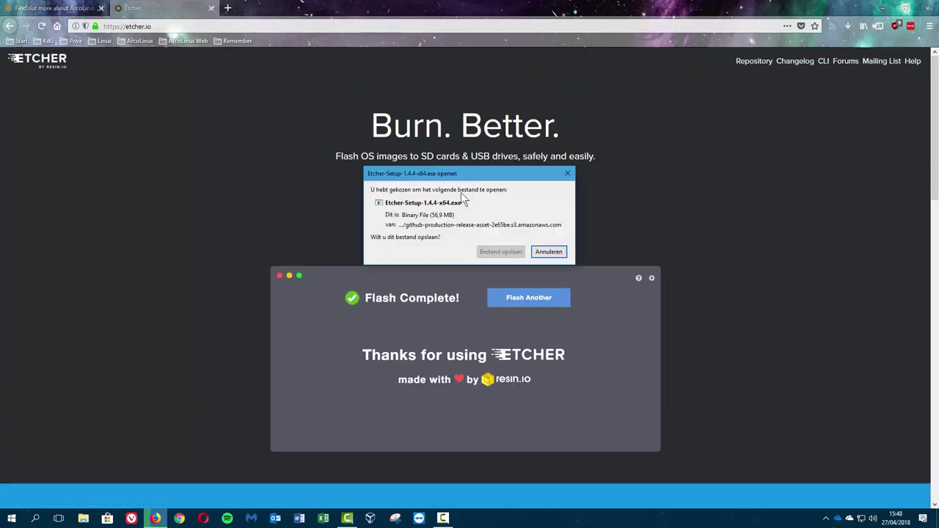
left_click(500, 252)
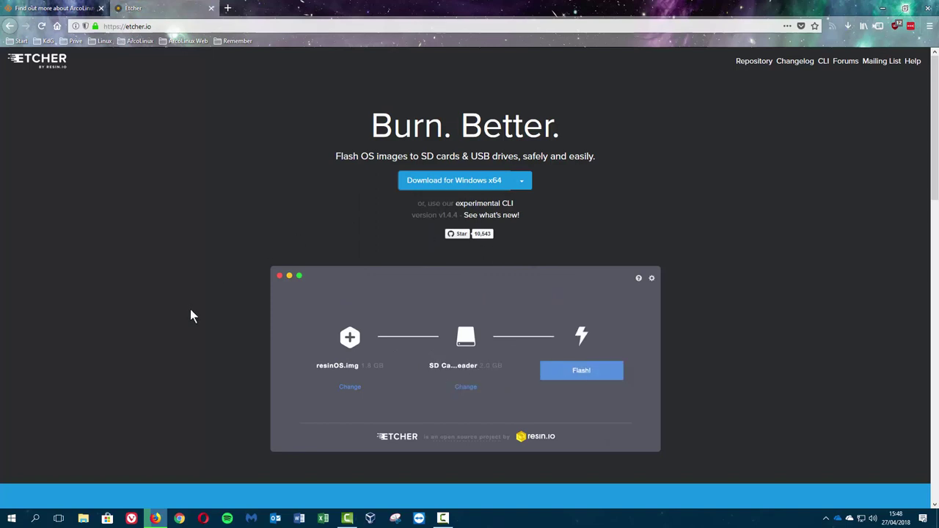
Open the Settings System Info page to check for a 64-bit OS and Windows 10 Pro
left_click(10, 516)
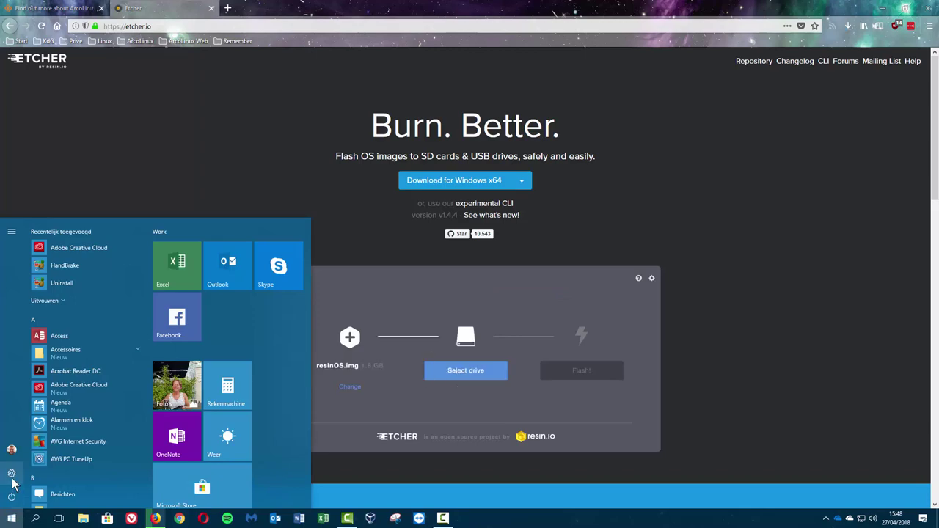
left_click(12, 475)
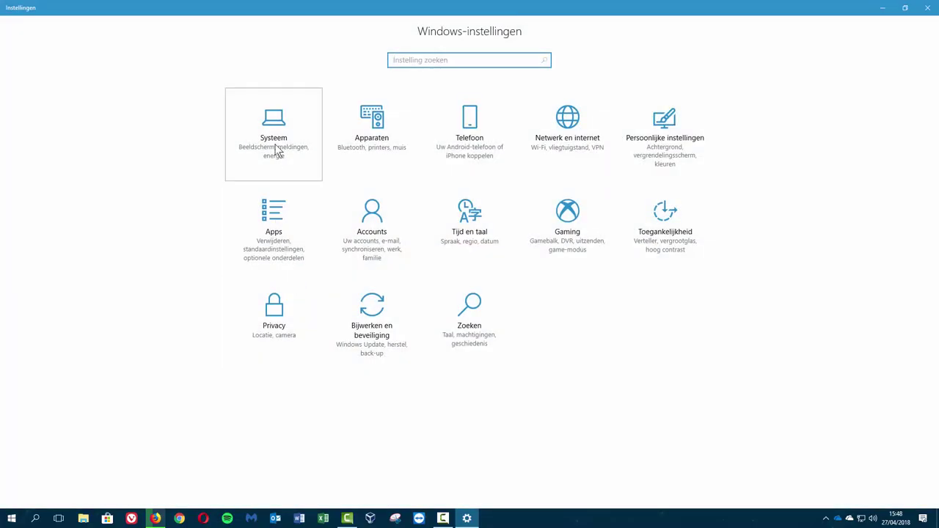
left_click(274, 147)
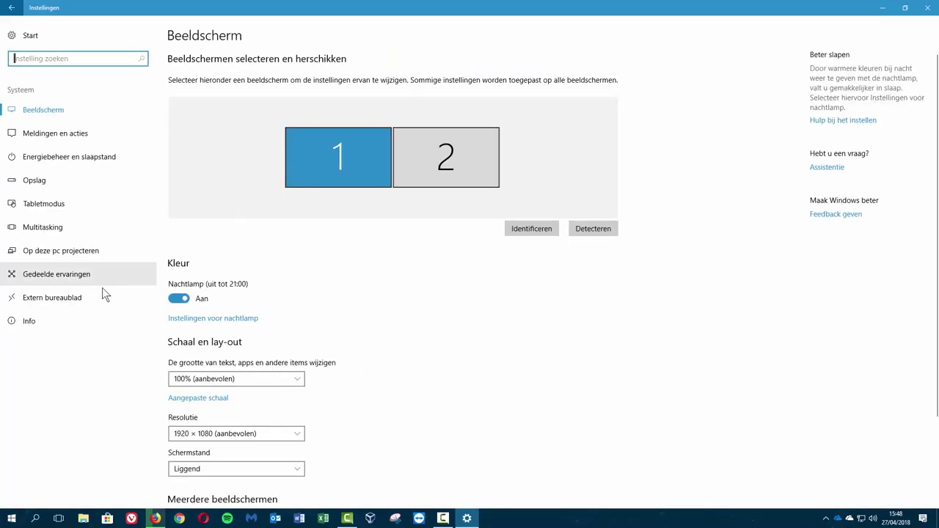
left_click(64, 320)
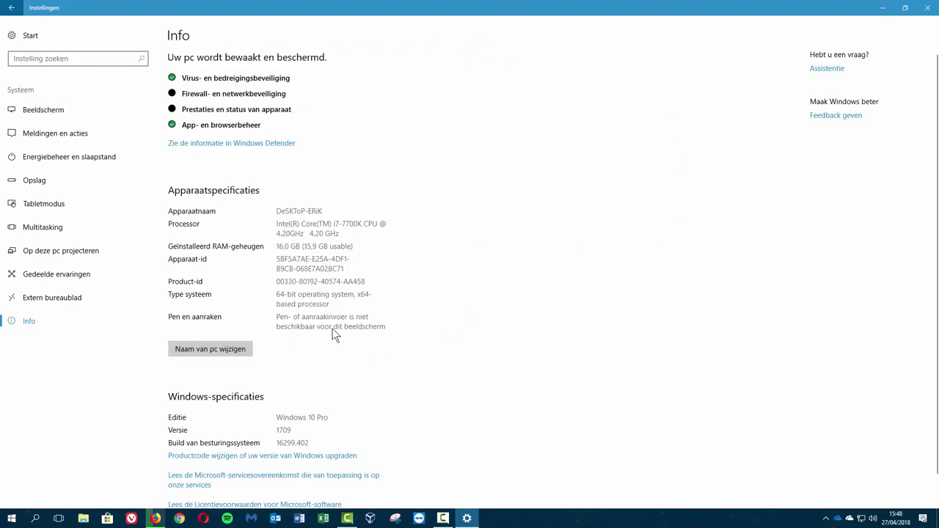
scroll(333, 335, "down", 1)
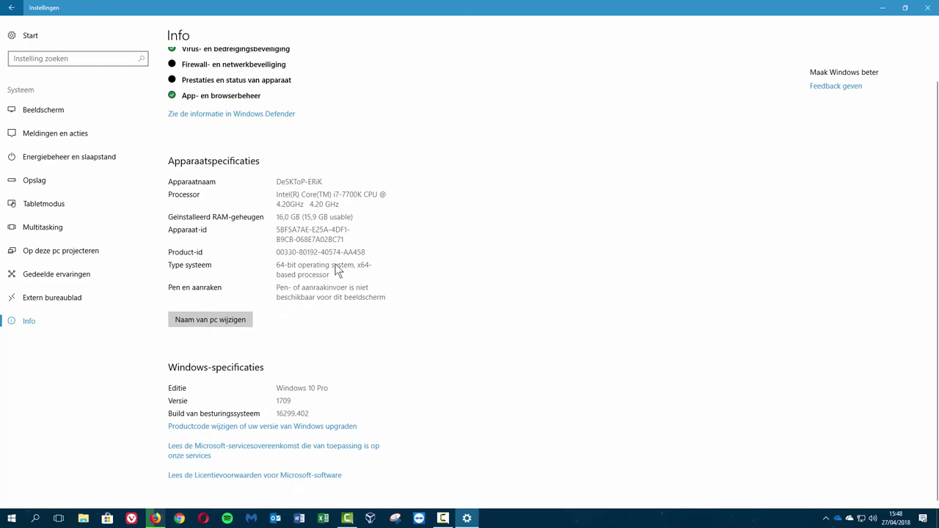
Run Etcher-Setup-1.4.4-x64.exe from Downloads, bypass SmartScreen, and accept the licence
left_click(927, 8)
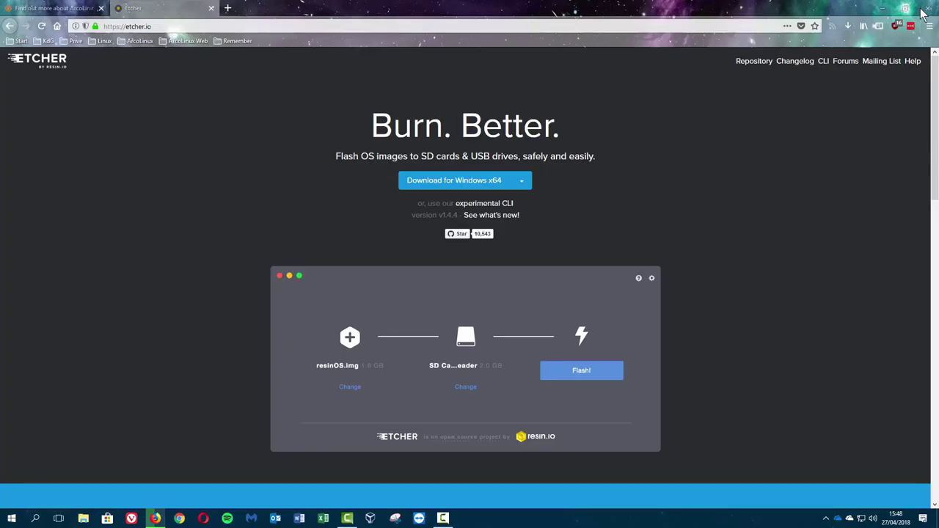
left_click(844, 30)
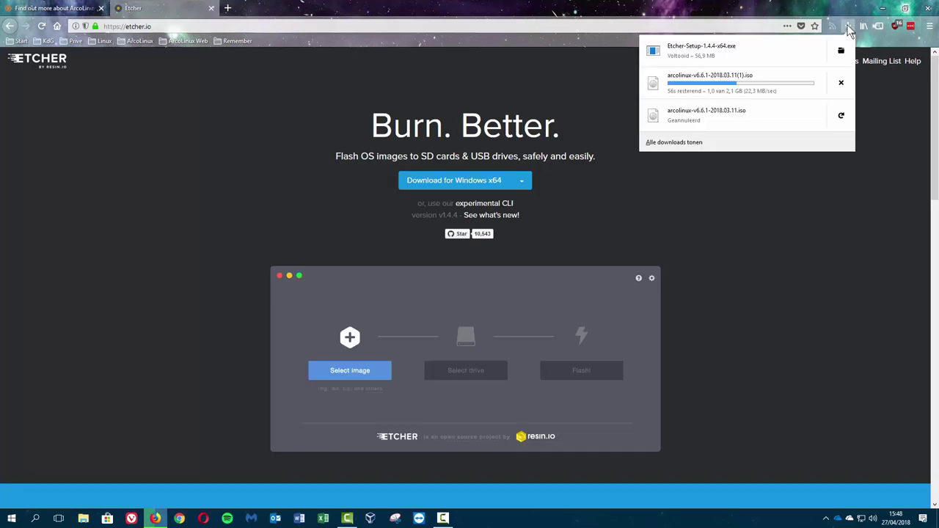
left_click(743, 51)
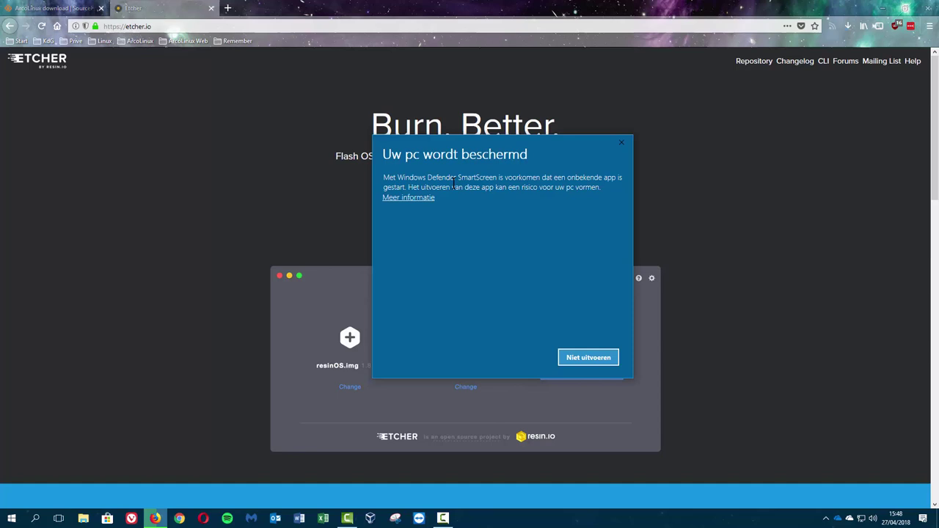
left_click_drag(397, 176, 496, 176)
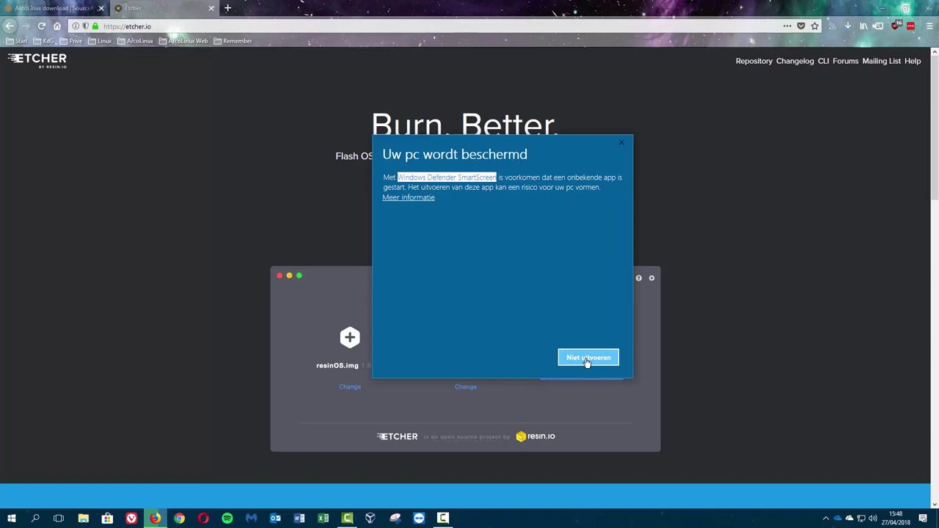
left_click(413, 198)
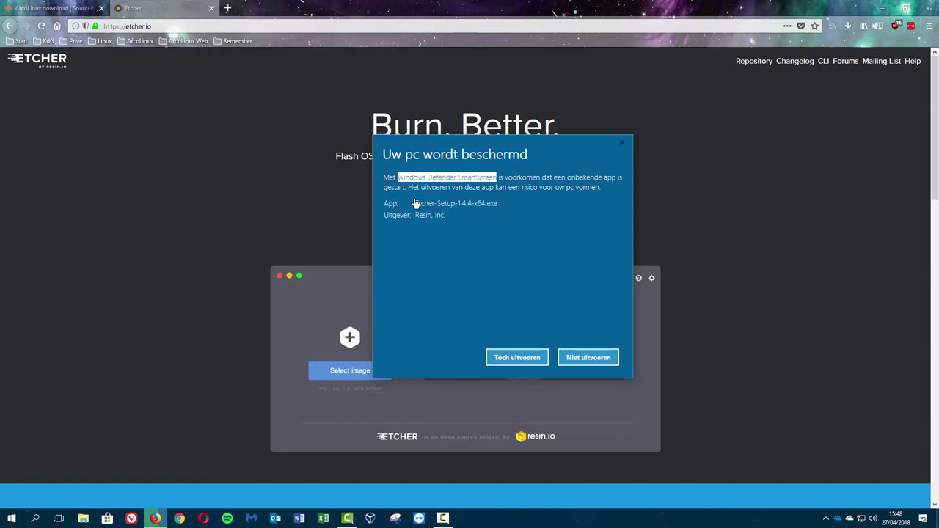
left_click(514, 357)
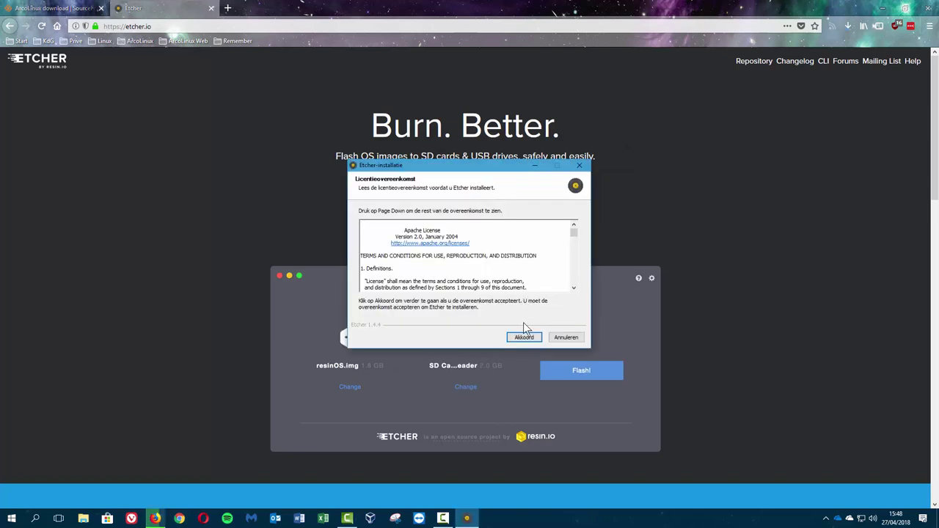
left_click(524, 335)
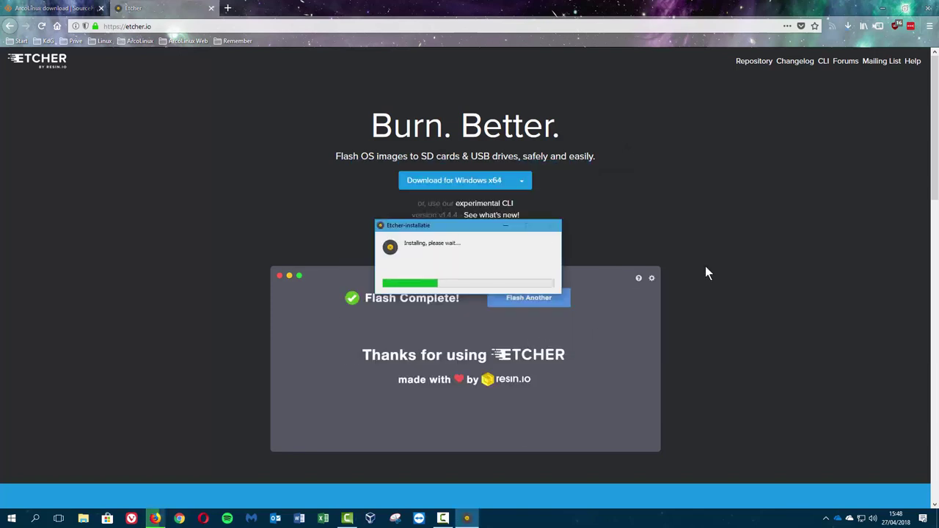
Start Etcher from the desktop and bin the Adobe Creative Cloud and Etcher shortcuts
left_click(884, 9)
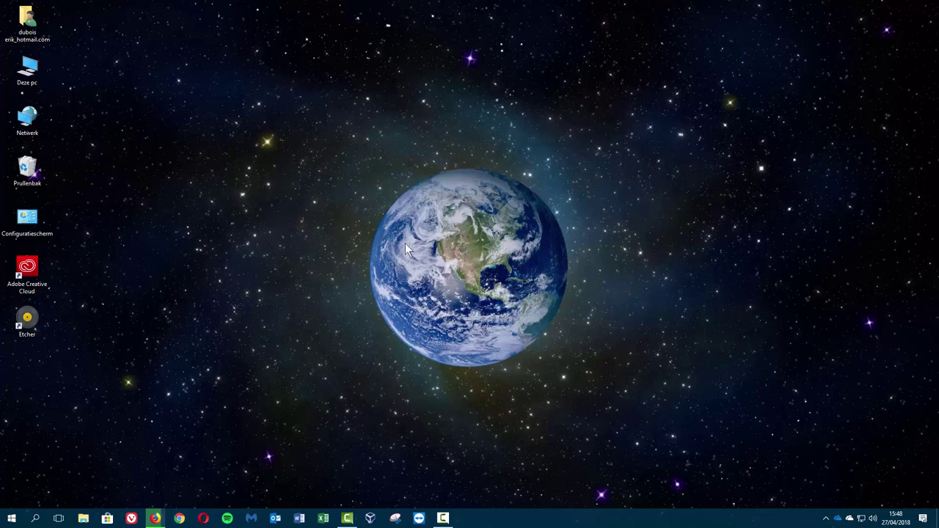
double_click(29, 326)
left_click_drag(27, 267, 27, 170)
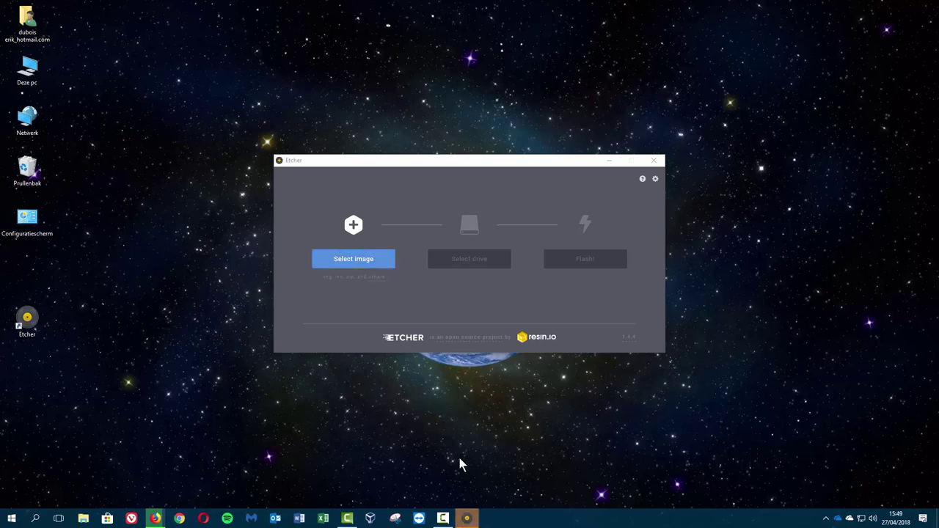
left_click_drag(28, 321, 31, 180)
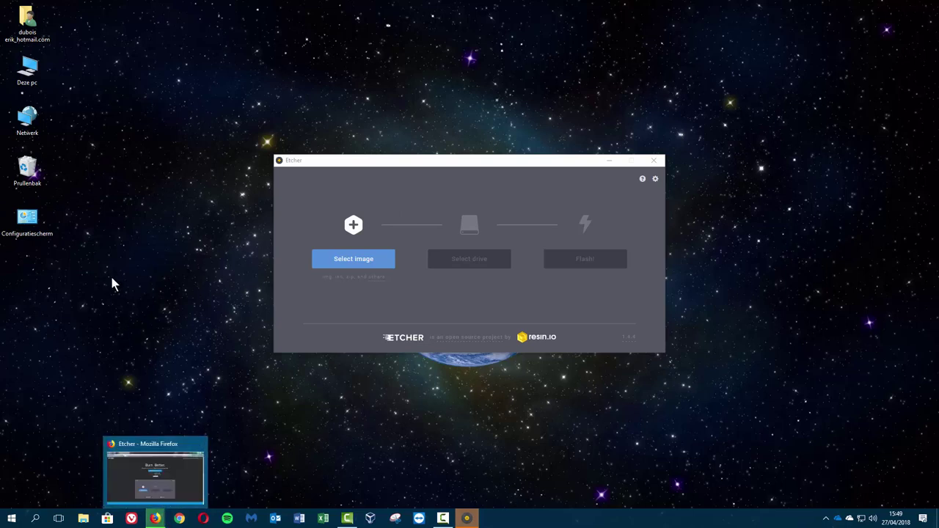
Open the Downloads folder and centre it to confirm the 2 240 224 kB arcolinux ISO is complete
double_click(33, 30)
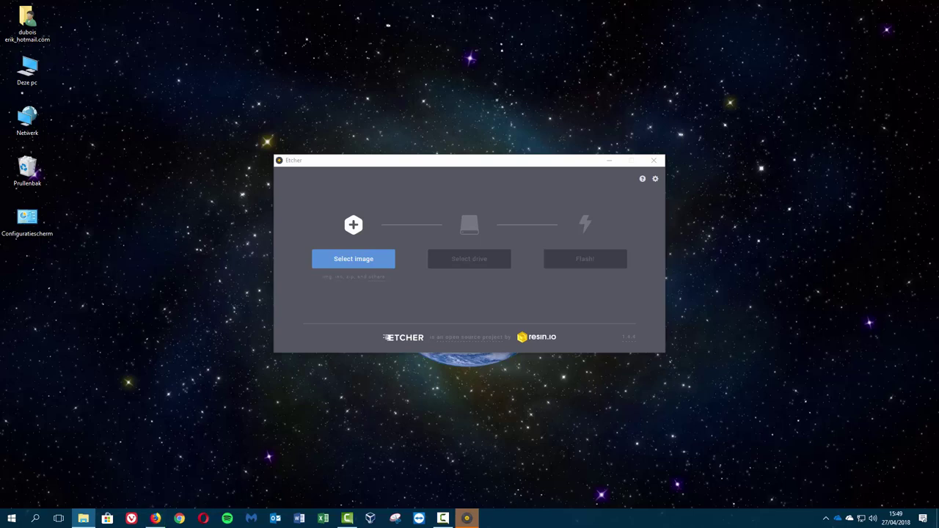
left_click_drag(938, 63, 490, 71)
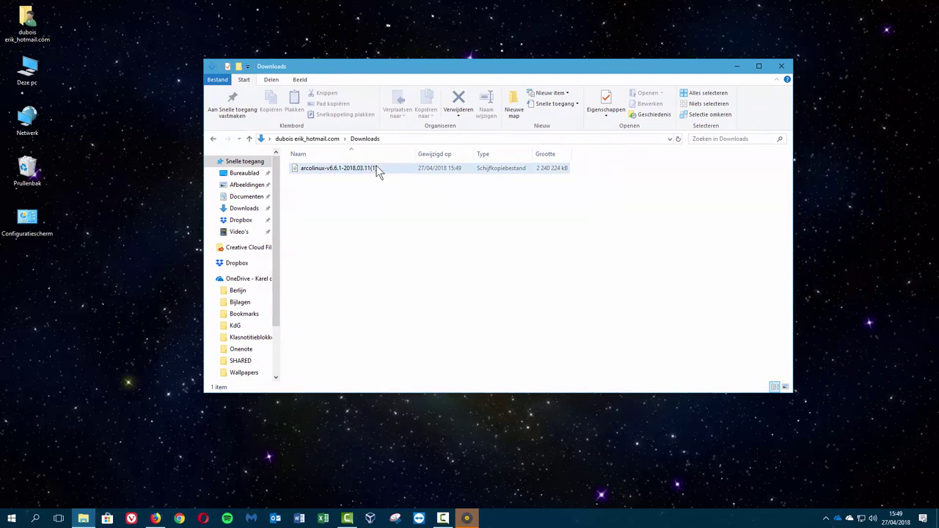
Close Explorer and select the arcolinux-v6.6.1-2018.03.11(1) ISO from Downloads as Etcher's image
left_click(780, 66)
left_click(381, 262)
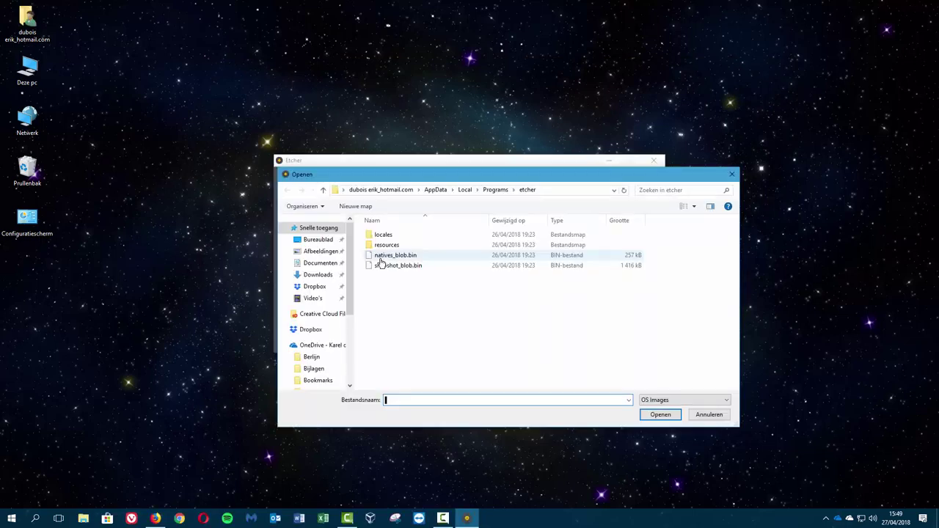
left_click(321, 276)
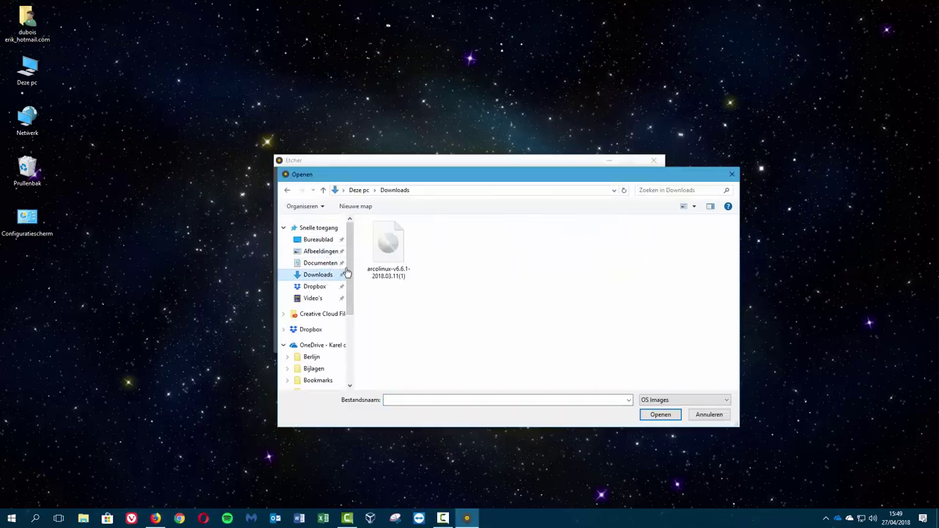
left_click(386, 249)
left_click(660, 415)
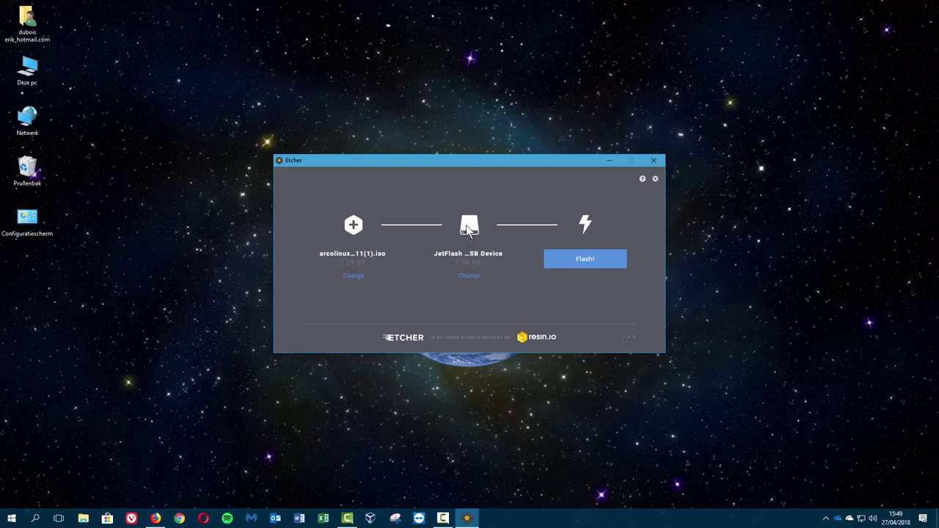
Keep the 7.96 GB JetFlash drive as the target and start flashing
left_click(470, 276)
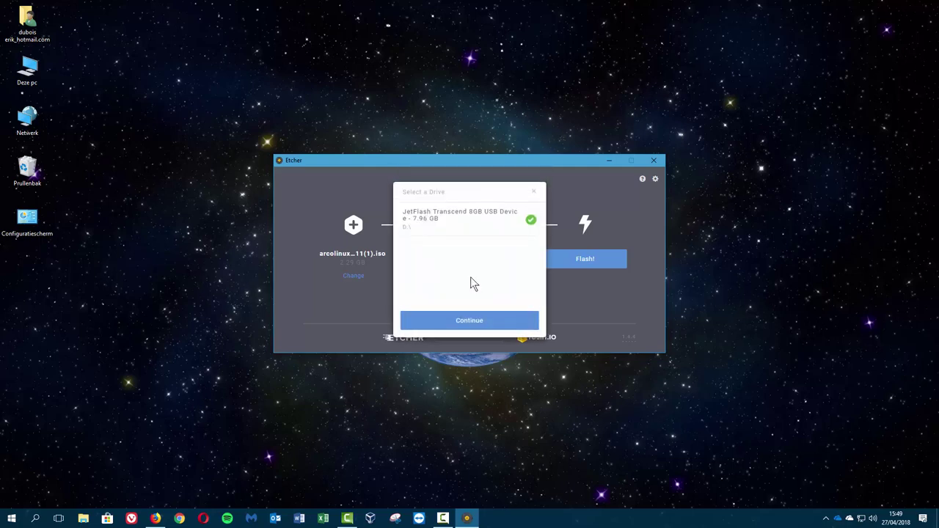
left_click(533, 192)
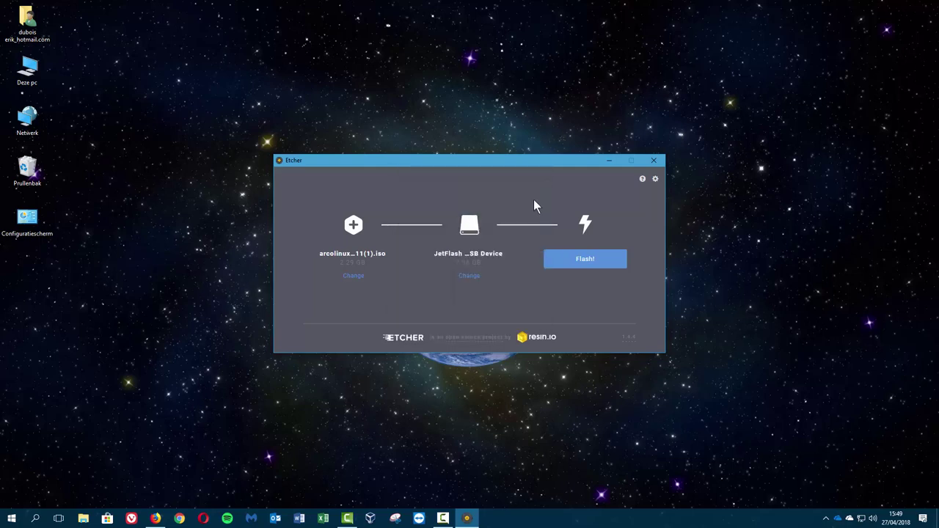
left_click(583, 261)
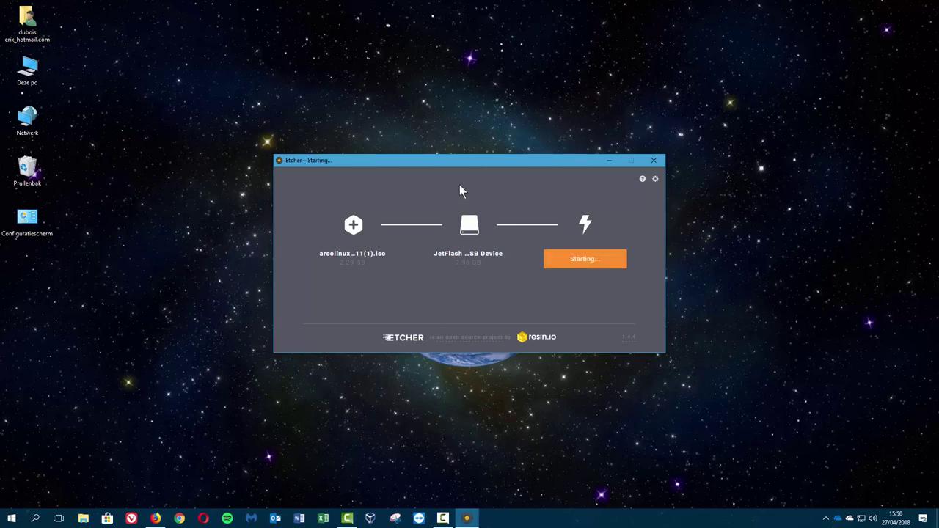
Move the Etcher window aside and open the tray's Safely Remove Hardware menu for the USB drive
left_click_drag(465, 163, 413, 78)
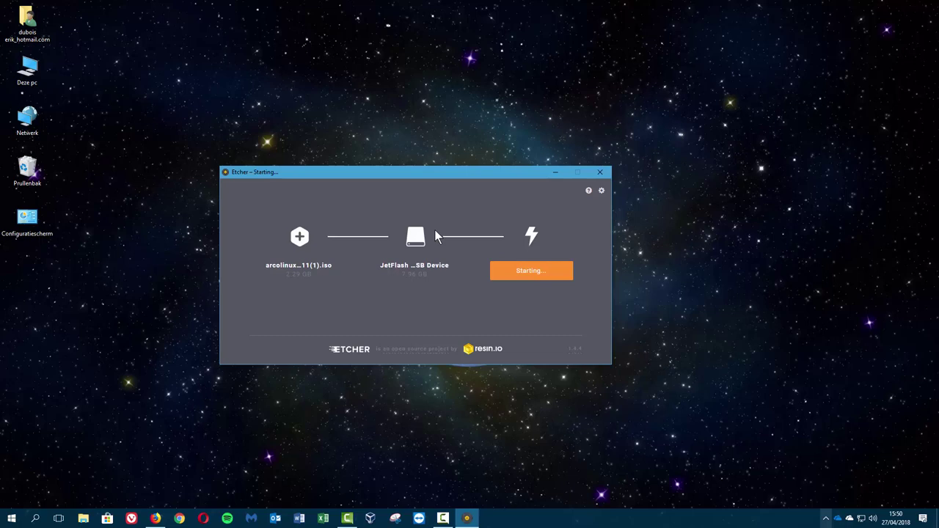
key("Return")
key("Up")
key("Left")
key("Up")
key("Up")
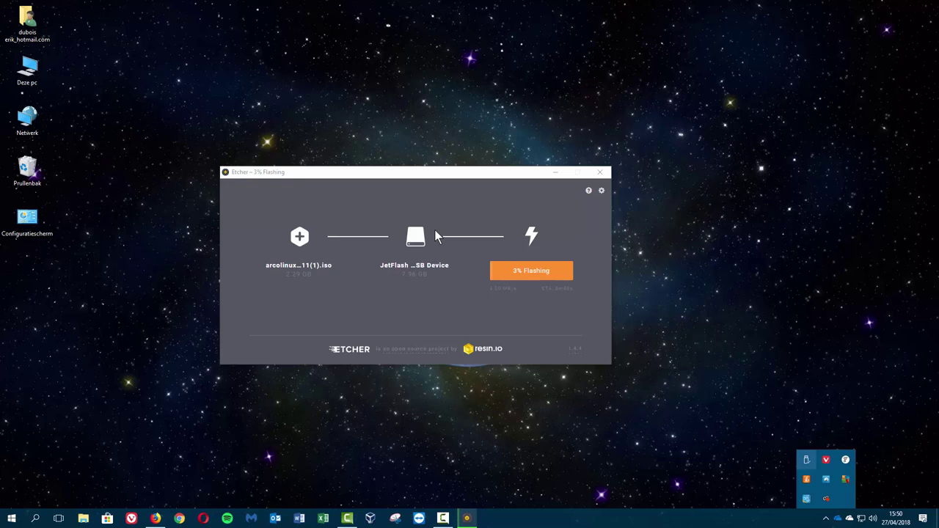
key("Return")
Look through the eject options, then dismiss the menu without ejecting and return to Etcher
key("Down")
key("Up")
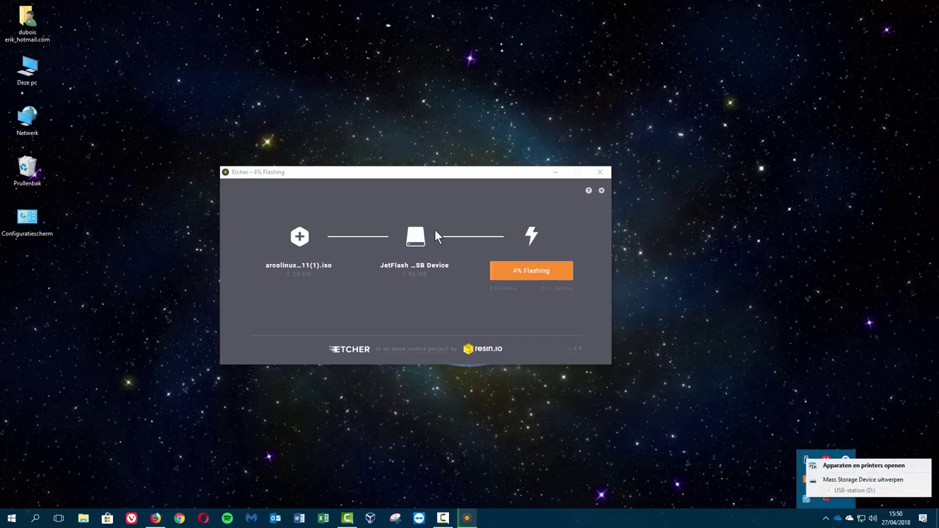
key("Down")
key("Up")
key("Down")
key("Down")
key("Escape")
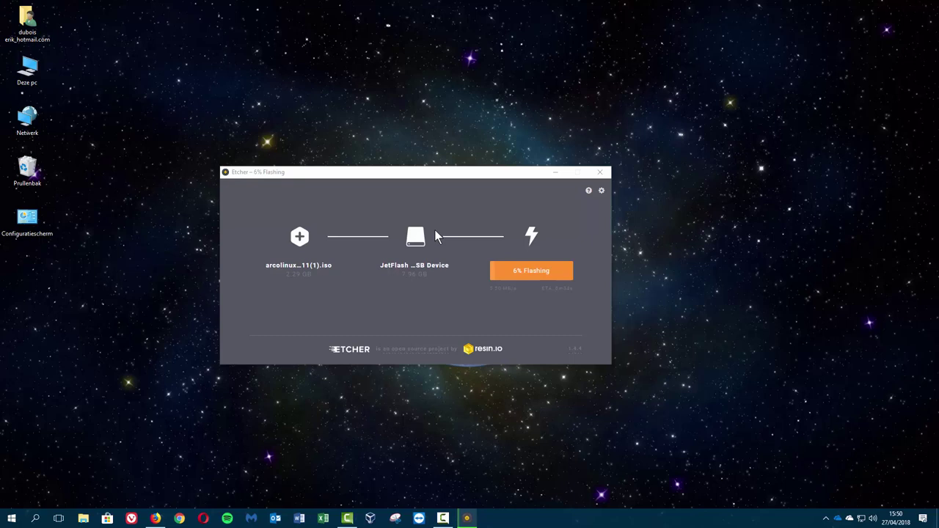
left_click(435, 236)
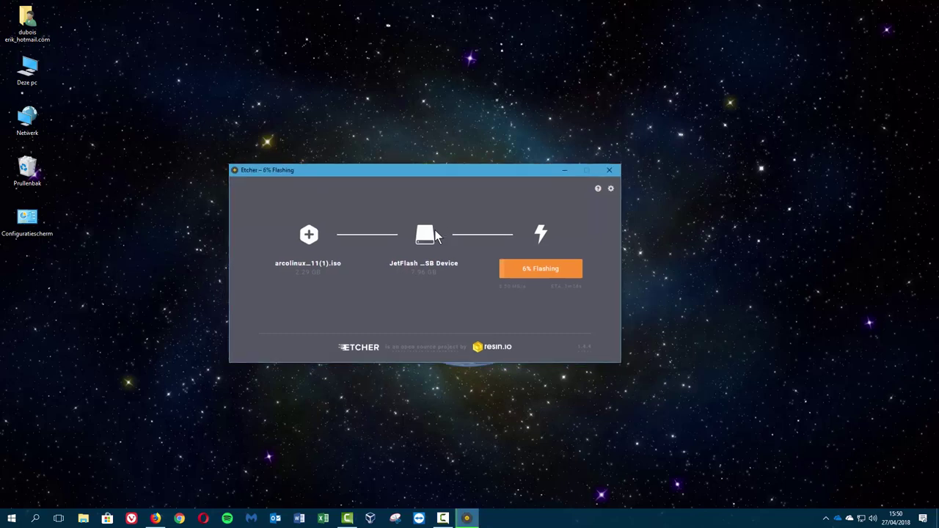